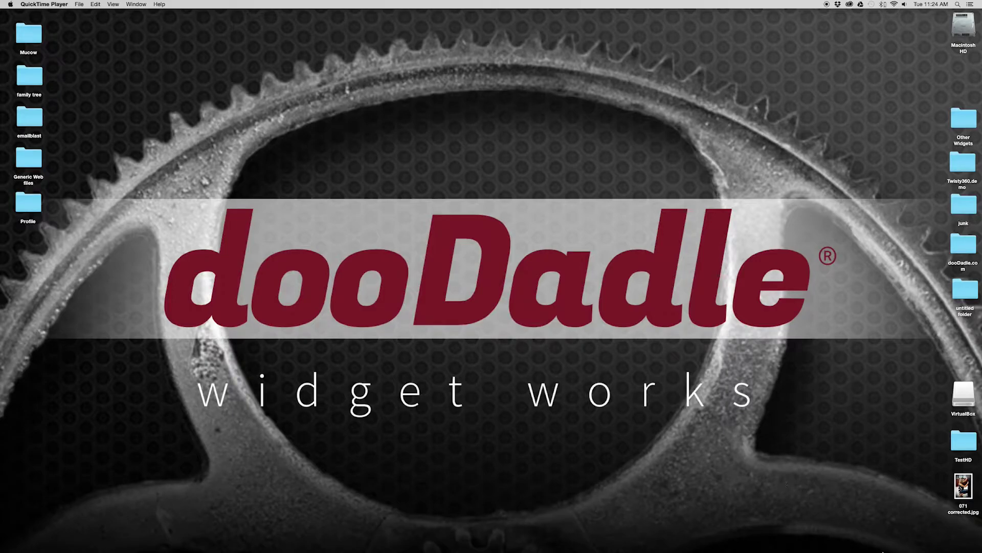
- Restore the minimized doodadle.com Safari window and shift it slightly left
mouse_move(870, 549)
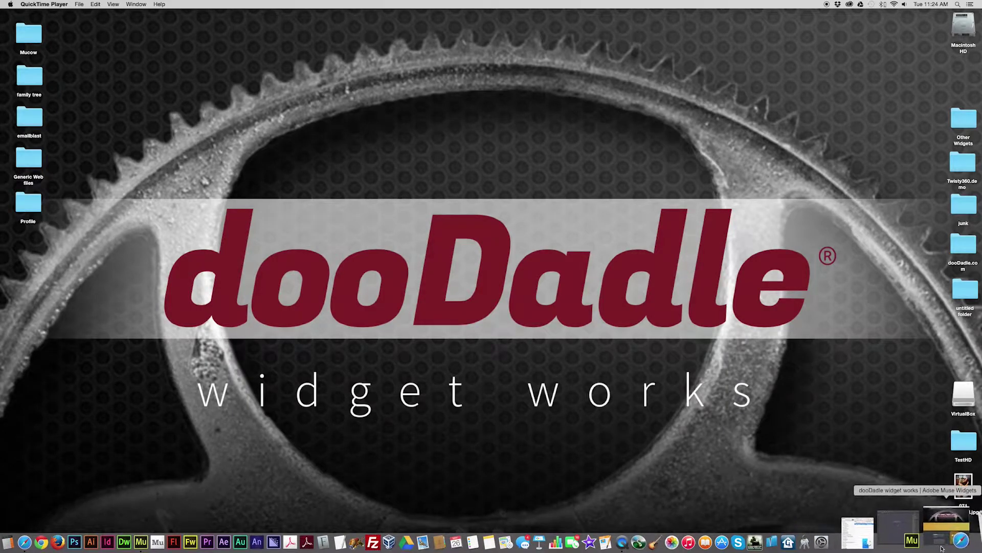
left_click(945, 547)
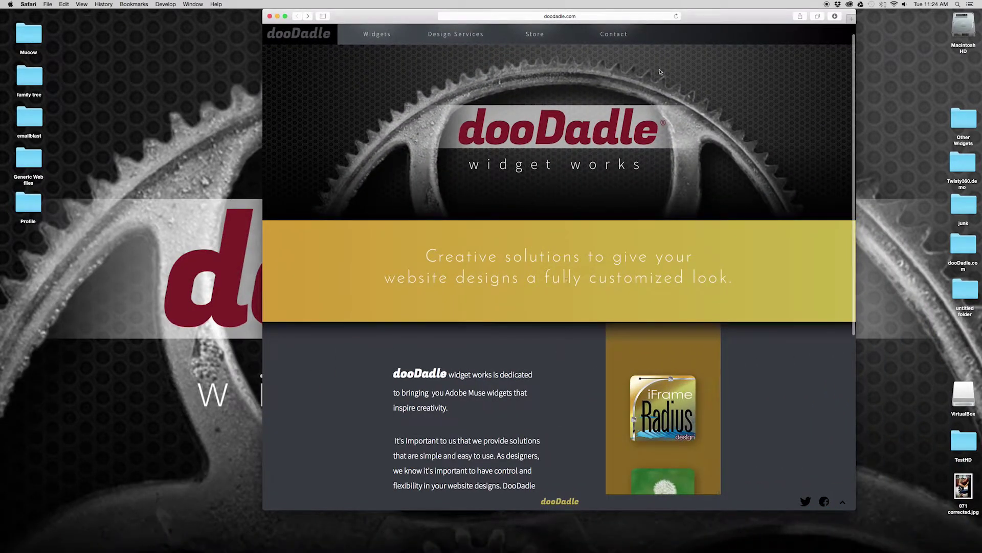
left_click_drag(705, 19, 613, 19)
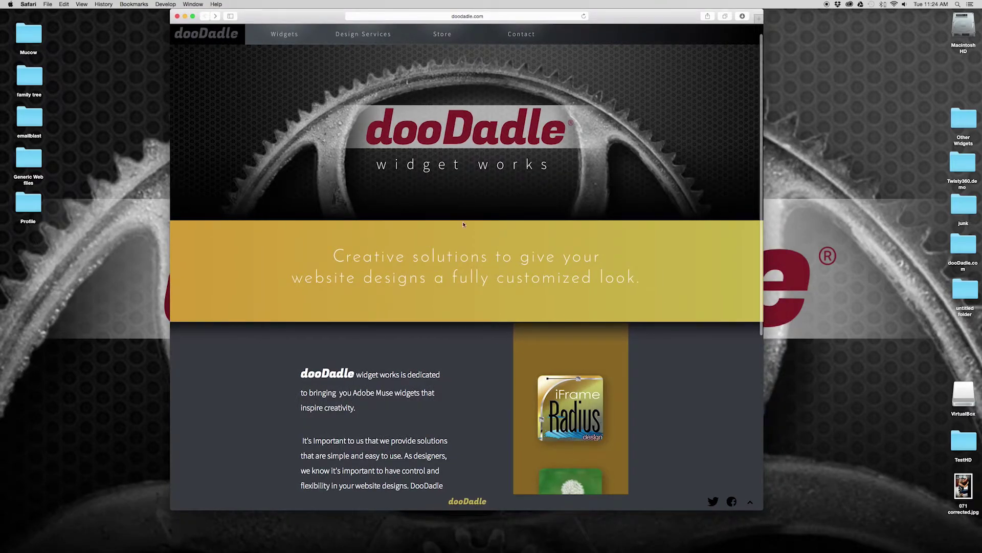
- Browse the doodadle.com home page, widen the Safari window and reach the Widgets menu
scroll(473, 254, "down", 3)
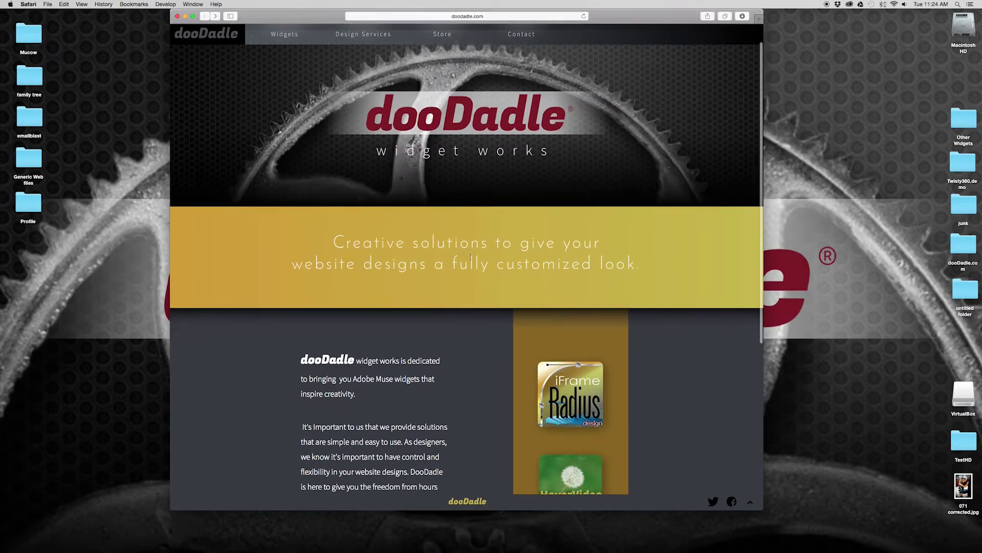
scroll(470, 257, "down", 3)
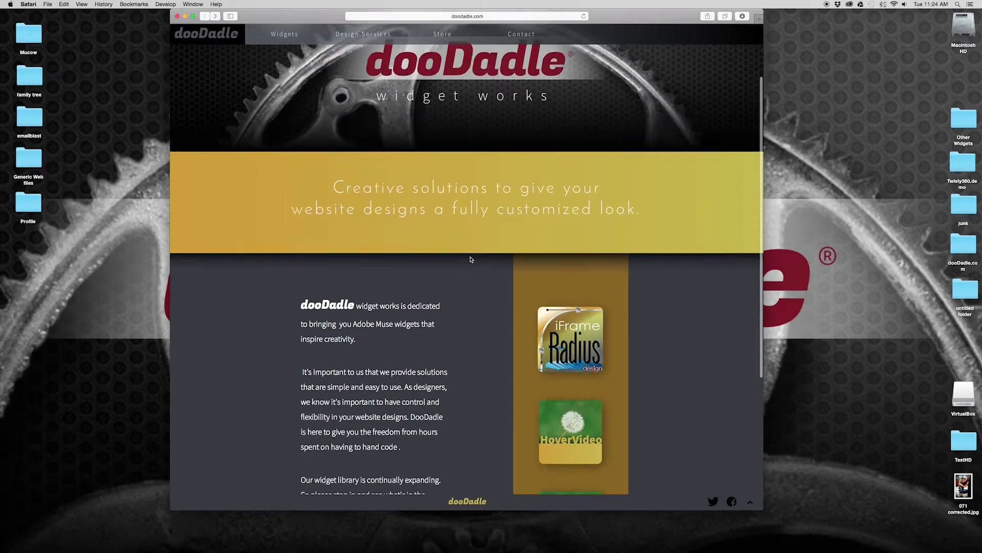
scroll(471, 259, "up", 5)
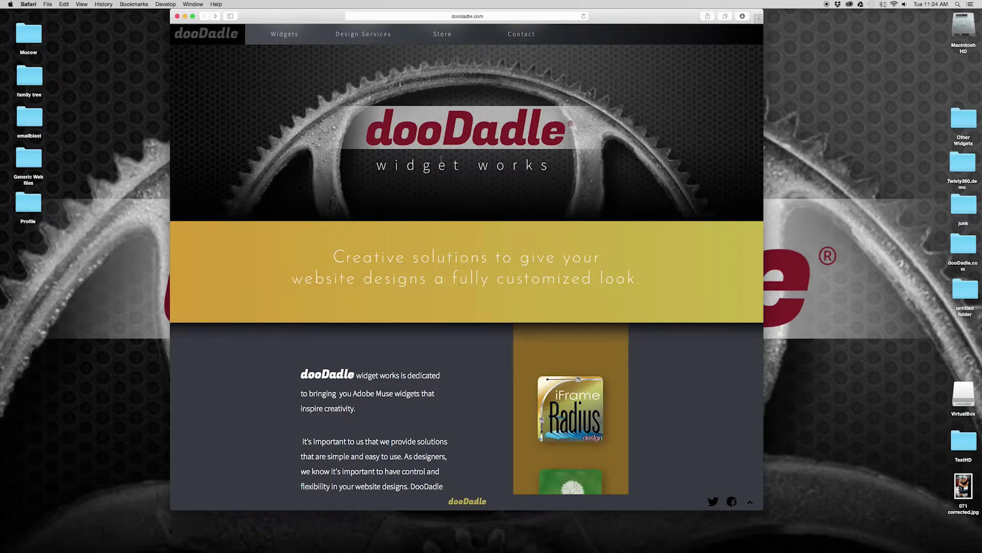
scroll(456, 158, "down", 5)
scroll(498, 183, "up", 5)
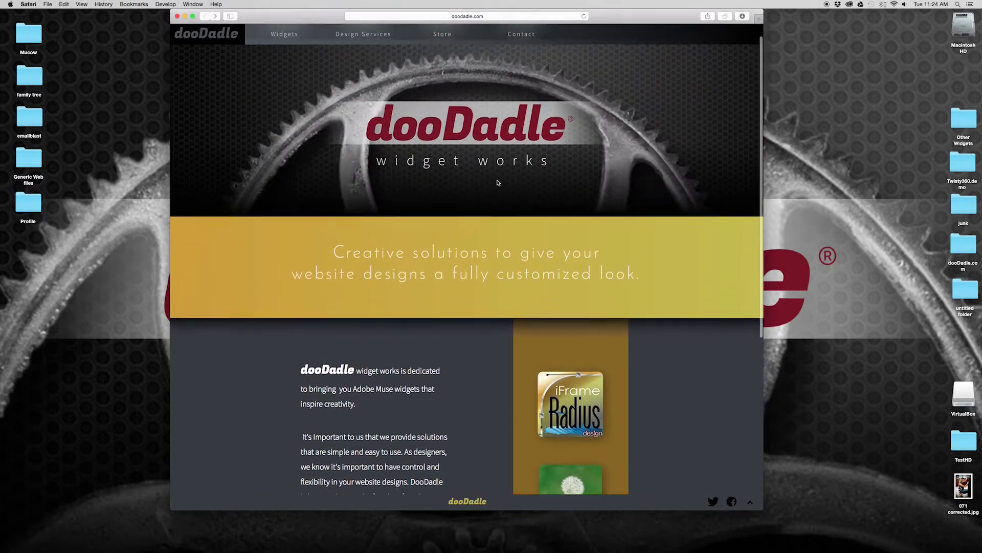
key("super+a")
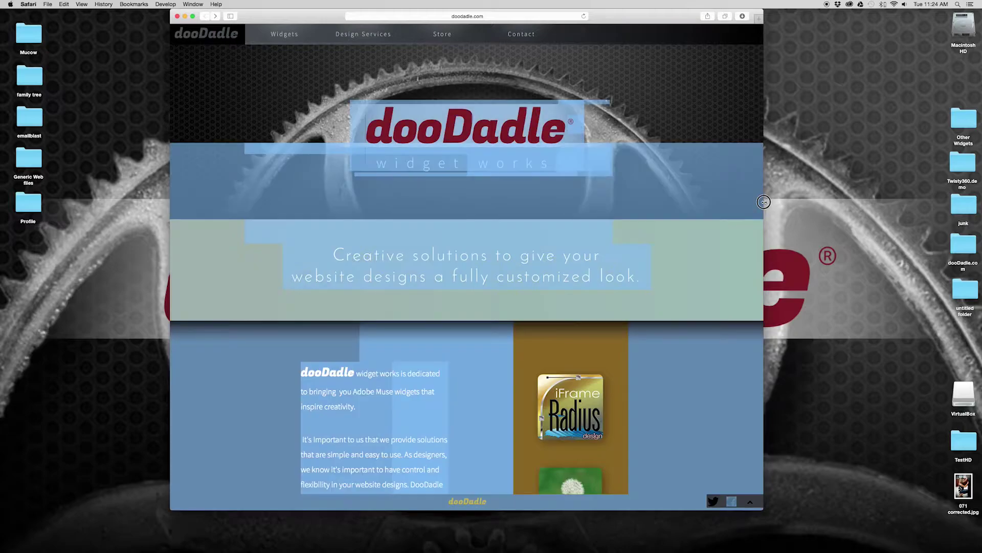
left_click(750, 241)
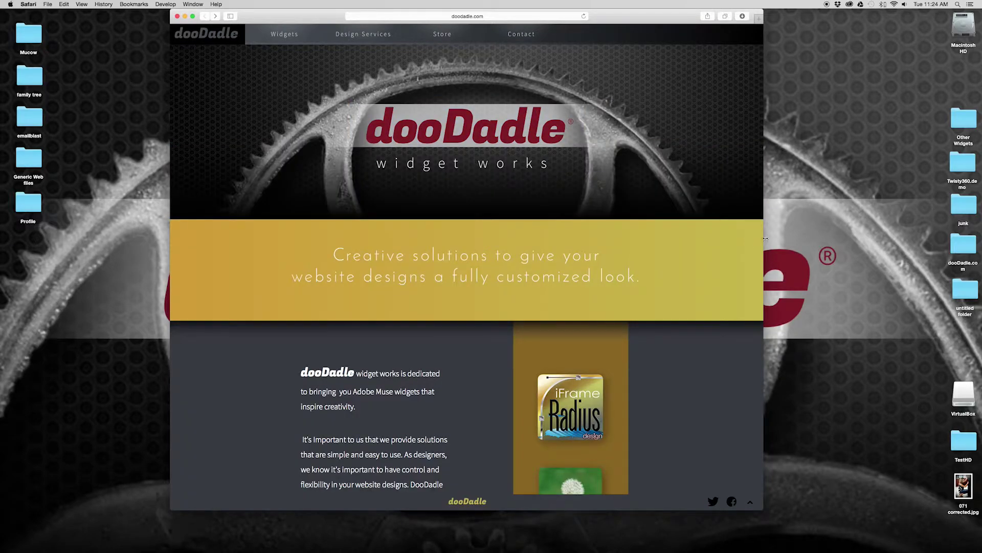
left_click_drag(765, 238, 834, 228)
mouse_move(301, 38)
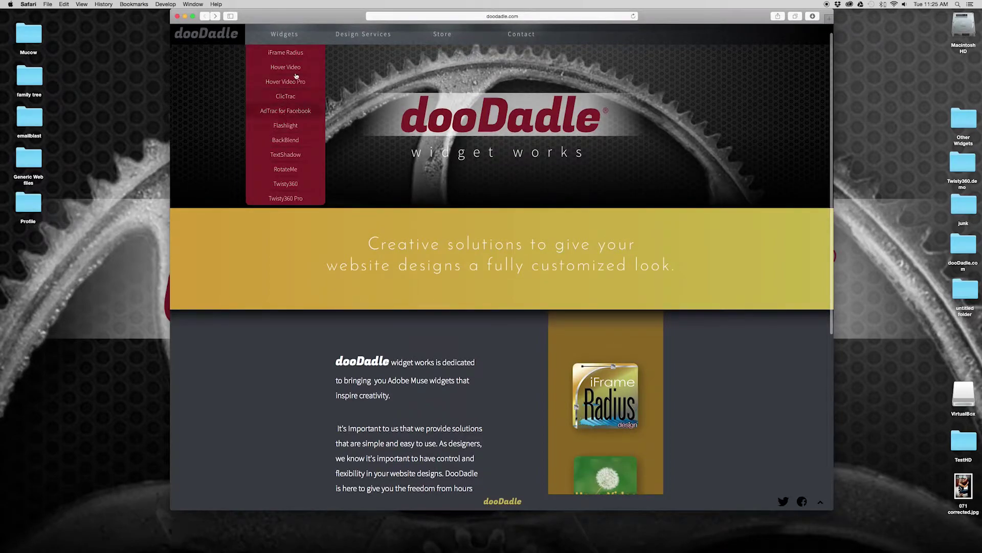
- Open the RotateMe widget page, narrow Safari to portrait width, and scroll to its options
left_click(296, 171)
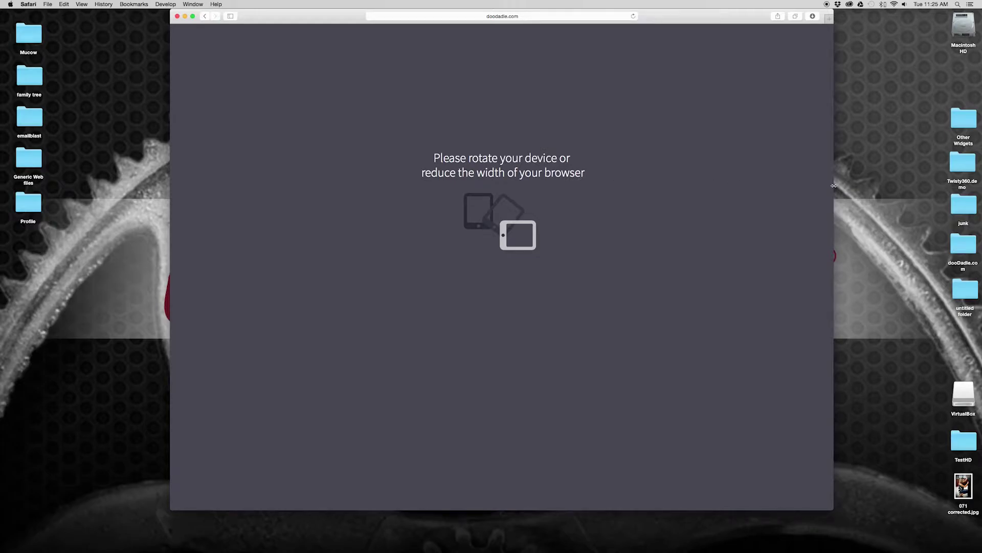
left_click_drag(834, 186, 595, 186)
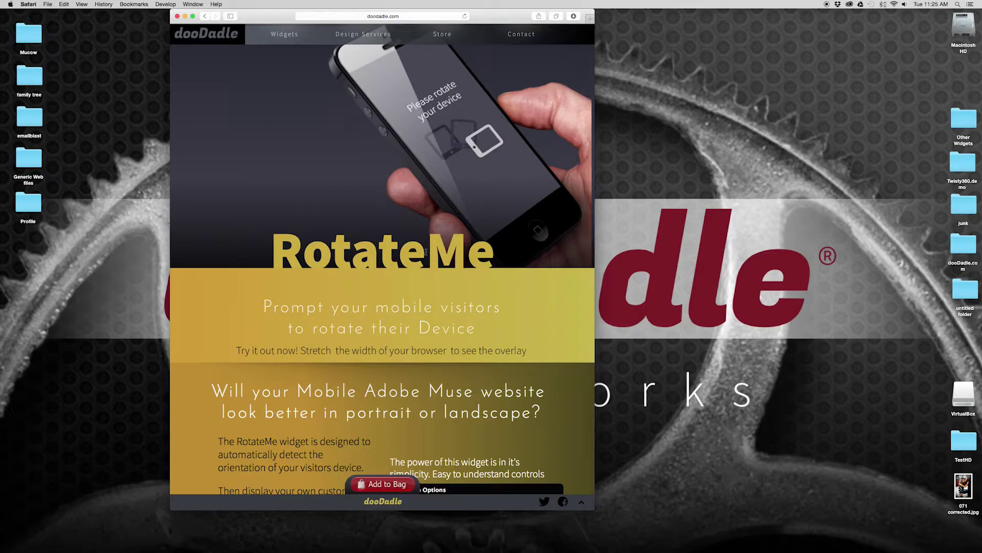
scroll(483, 112, "down", 1)
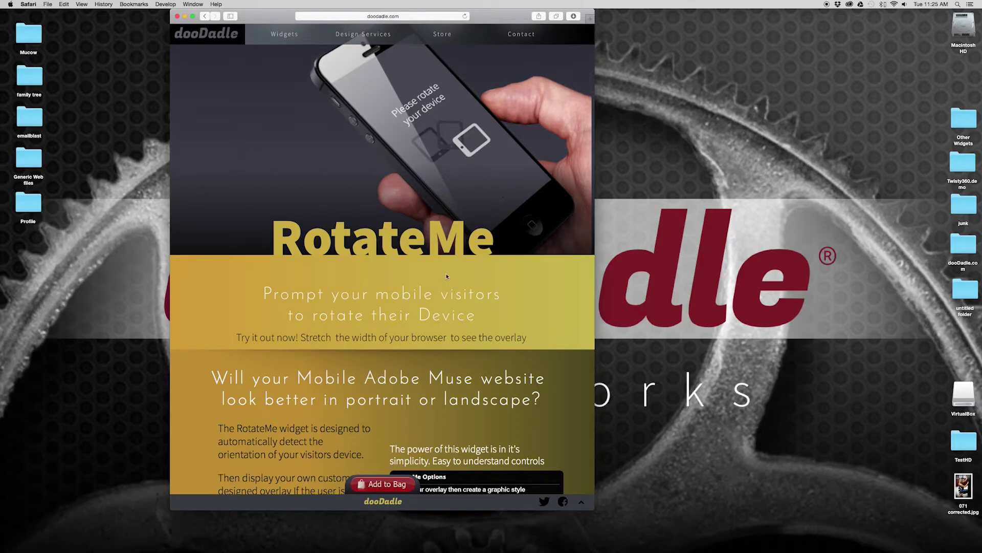
scroll(447, 265, "down", 4)
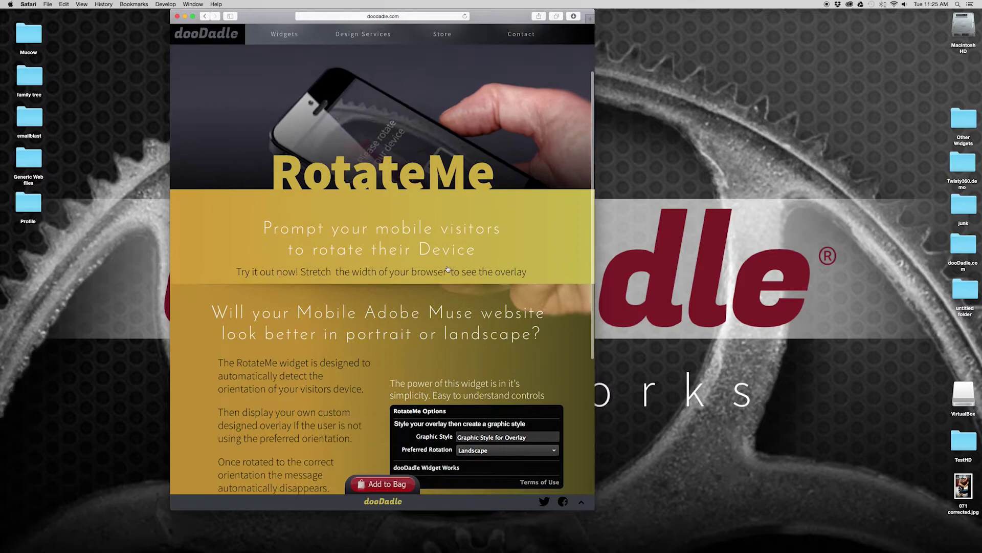
scroll(447, 268, "down", 8)
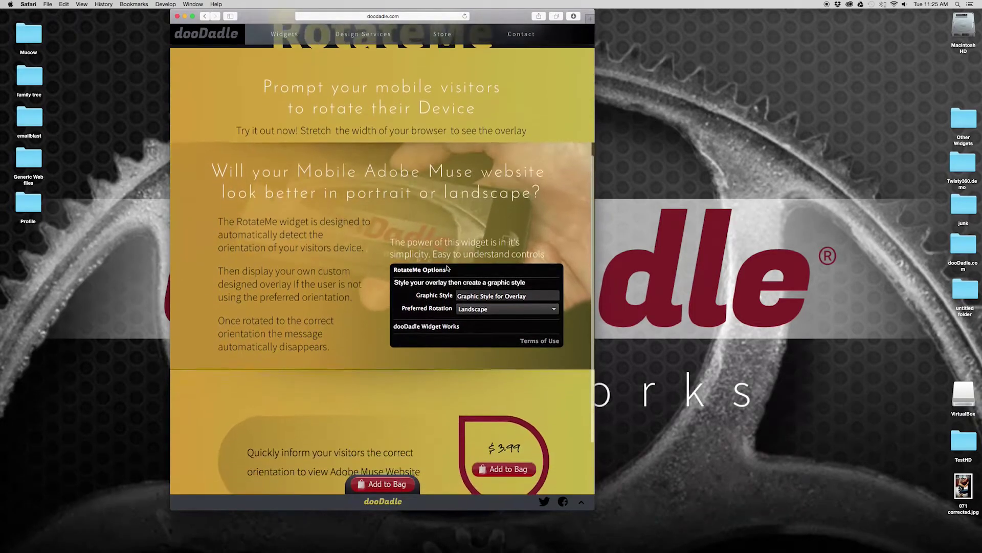
scroll(448, 268, "up", 8)
scroll(447, 268, "up", 3)
scroll(448, 267, "down", 7)
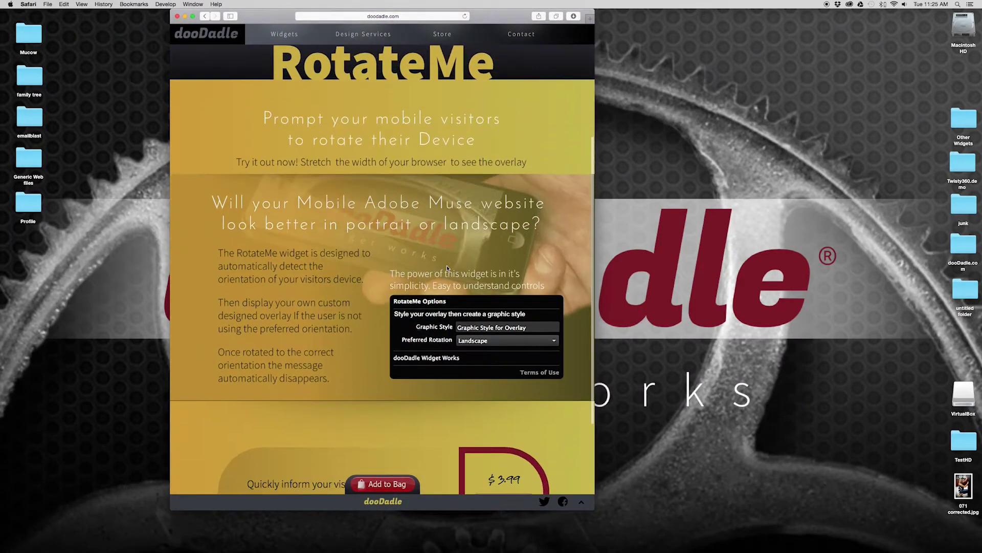
scroll(447, 267, "up", 10)
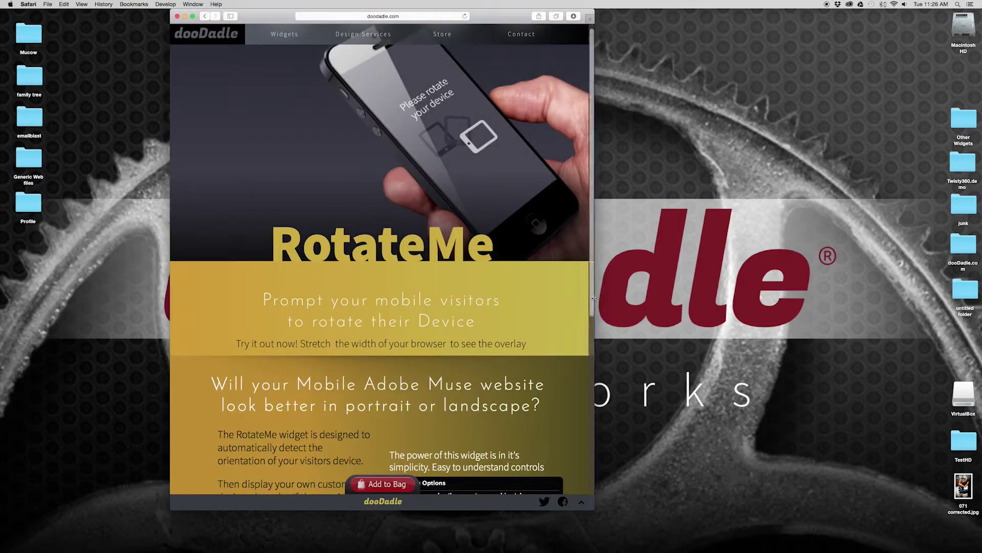
- Trigger the 'Please rotate your device' overlay by widening Safari, select its message, then narrow back
left_click_drag(597, 297, 699, 301)
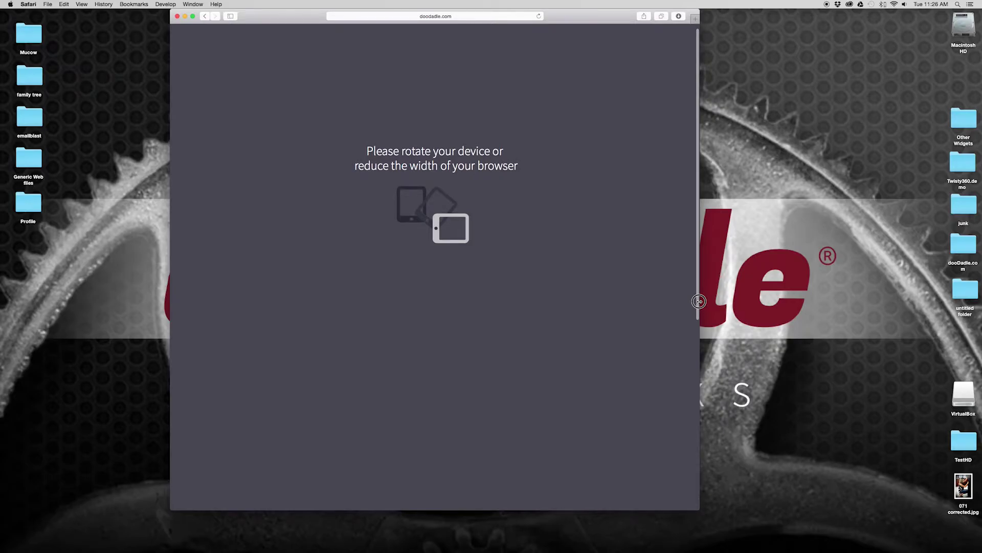
left_click_drag(699, 302, 677, 292)
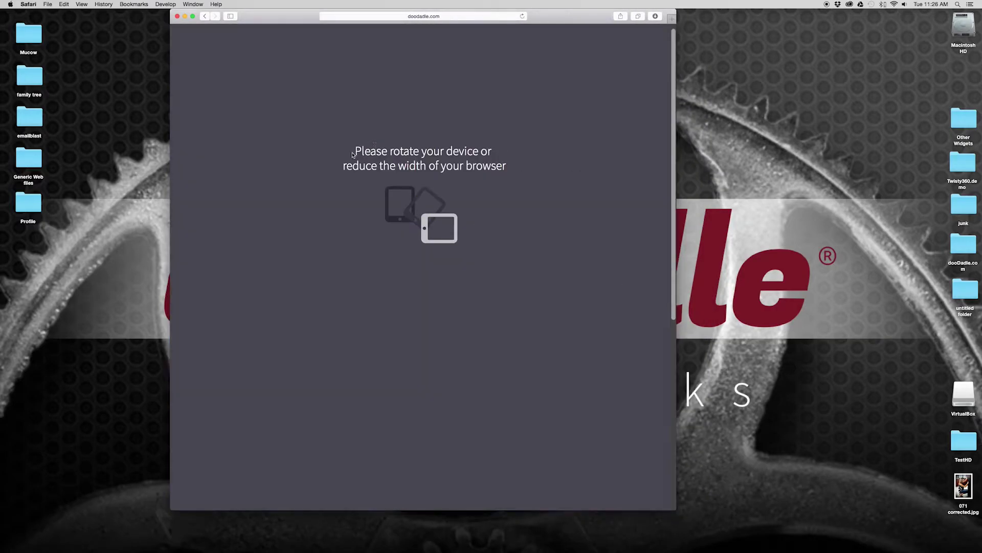
left_click_drag(355, 150, 505, 165)
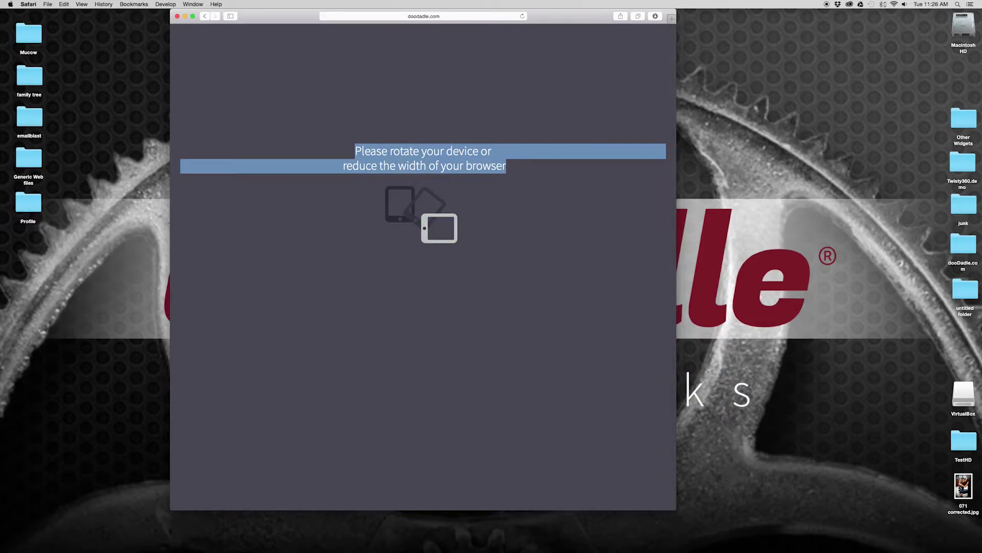
left_click_drag(360, 152, 459, 152)
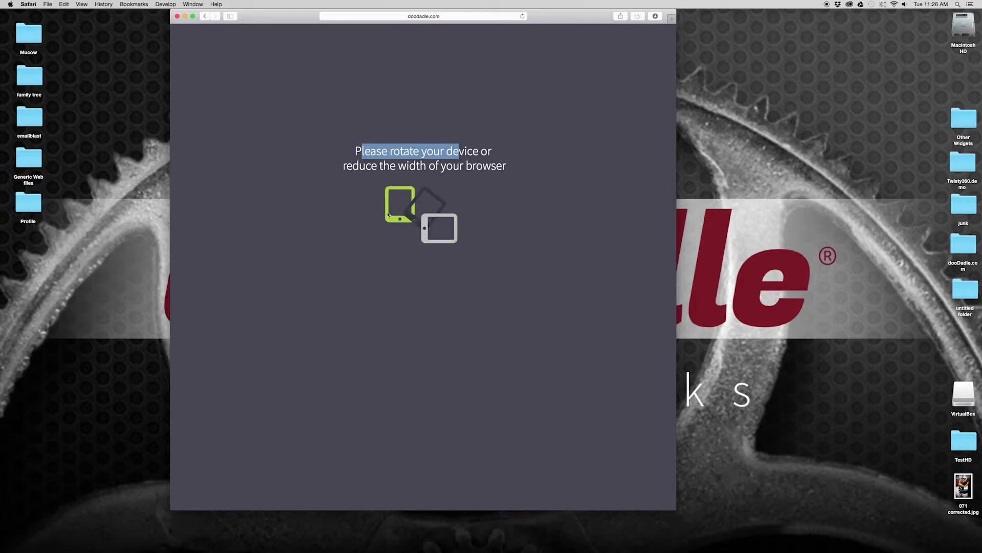
left_click_drag(274, 127, 507, 168)
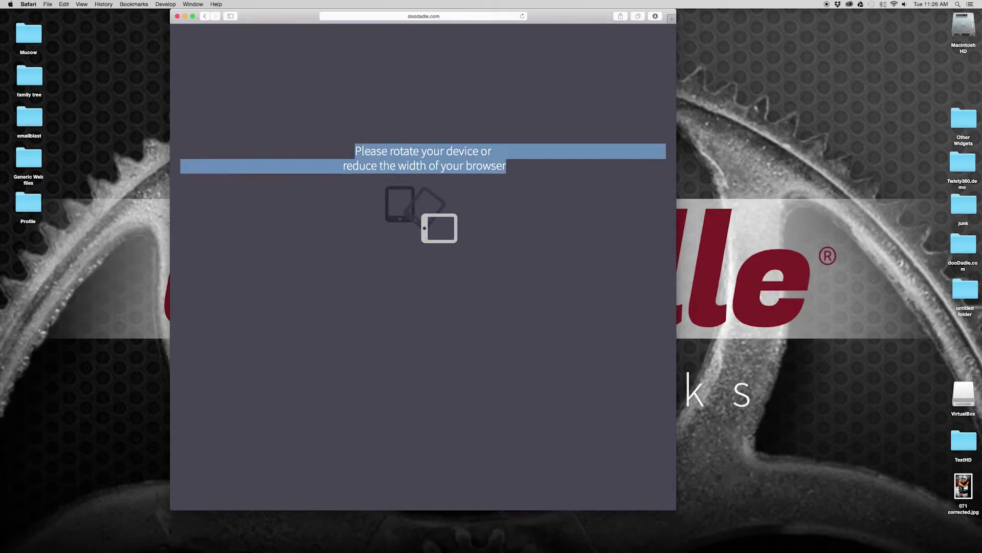
left_click_drag(676, 213, 597, 213)
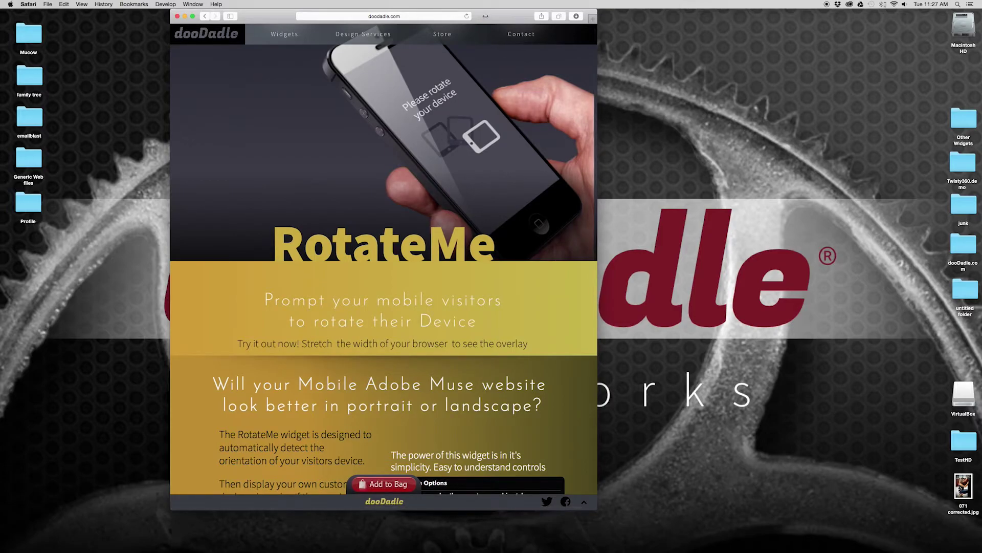
- Move and minimize Safari, then restore the Muse RotateMe document window
left_click_drag(486, 16, 664, 20)
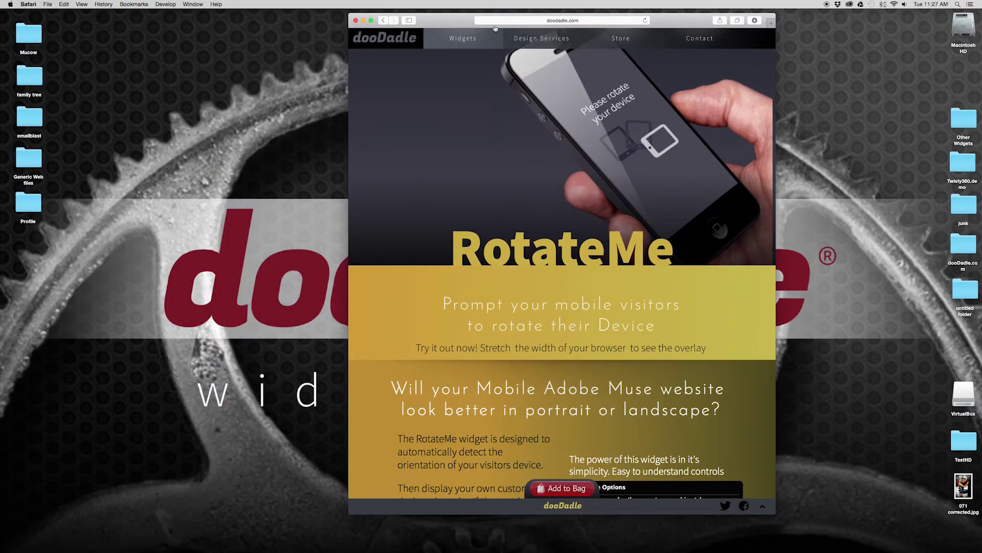
left_click(364, 20)
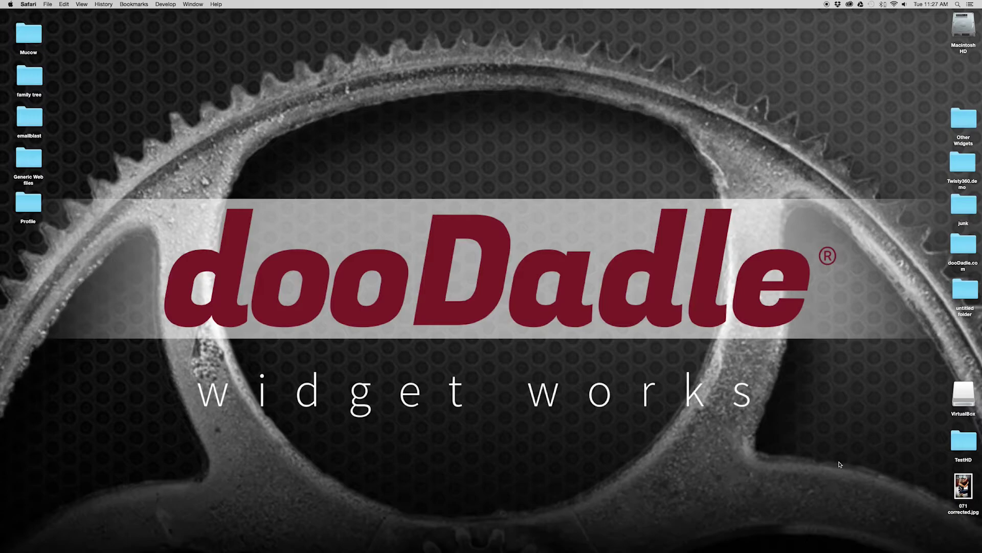
mouse_move(891, 549)
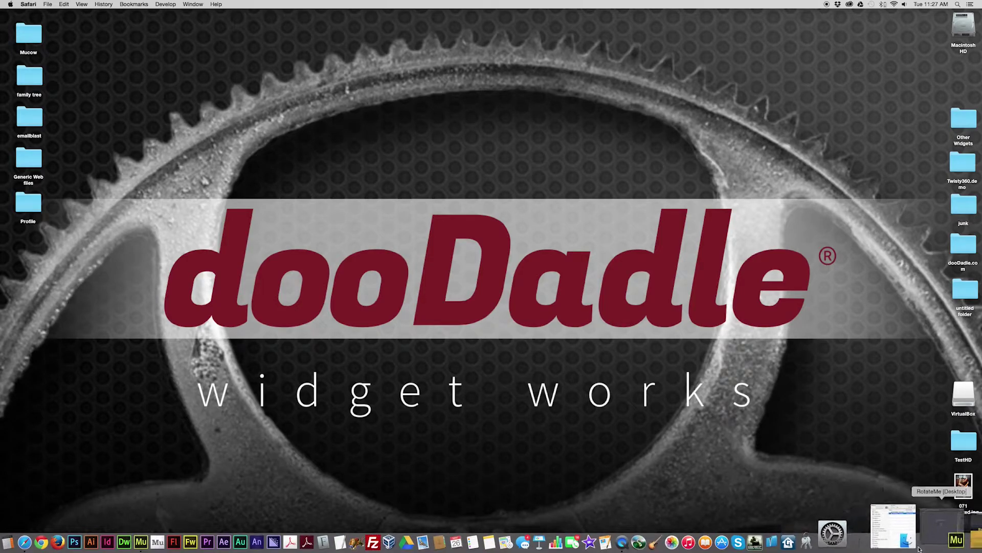
left_click(929, 547)
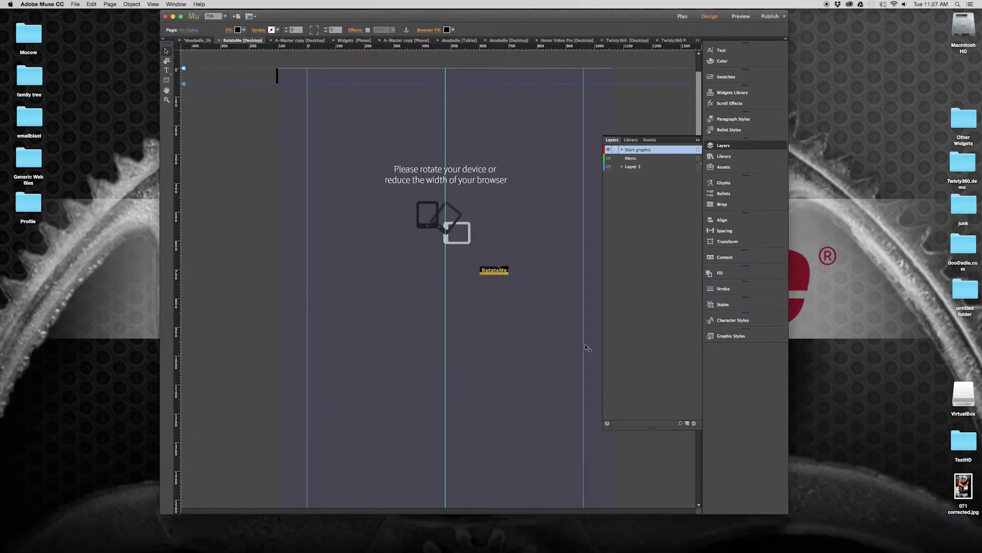
- Collapse the Layers panel and open the RotateMe widget's options
left_click(699, 141)
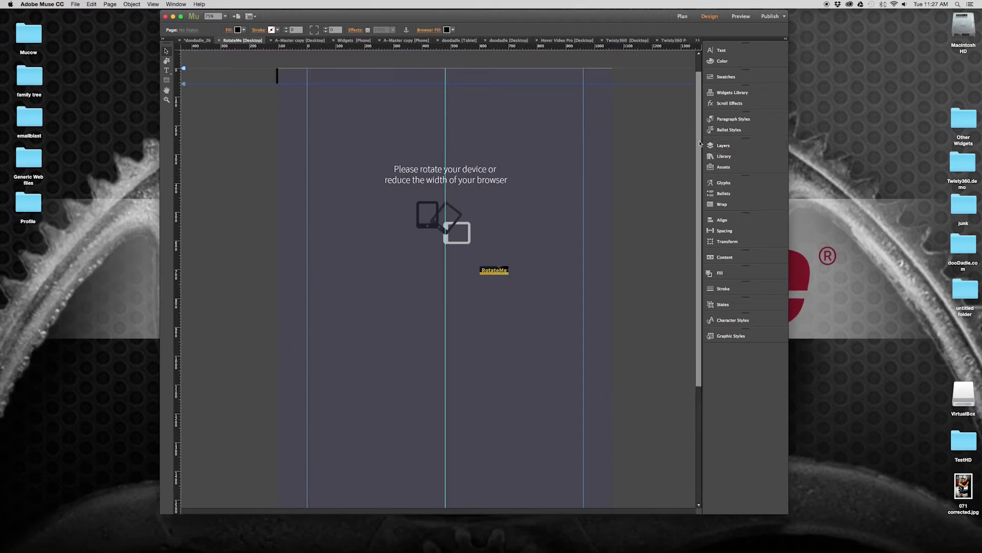
left_click(499, 273)
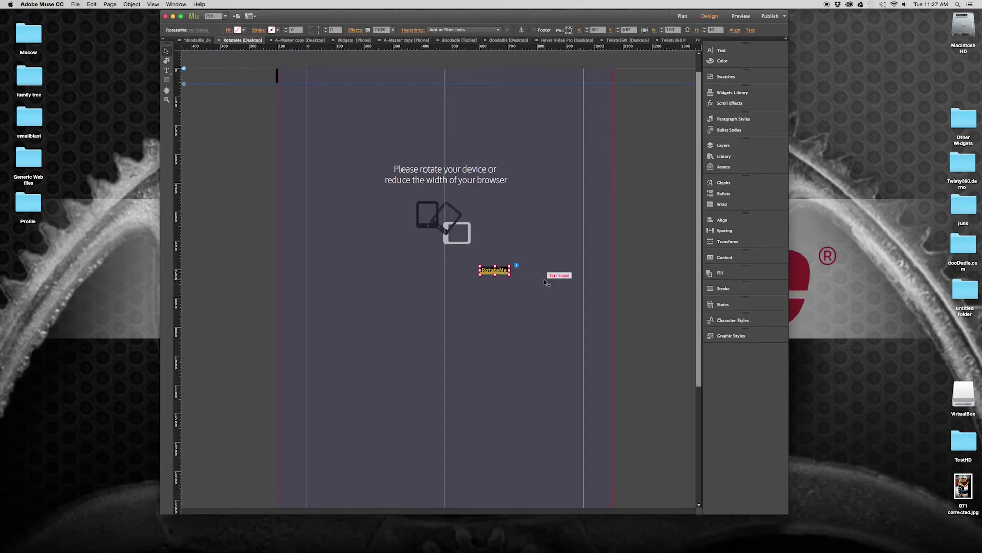
left_click(516, 266)
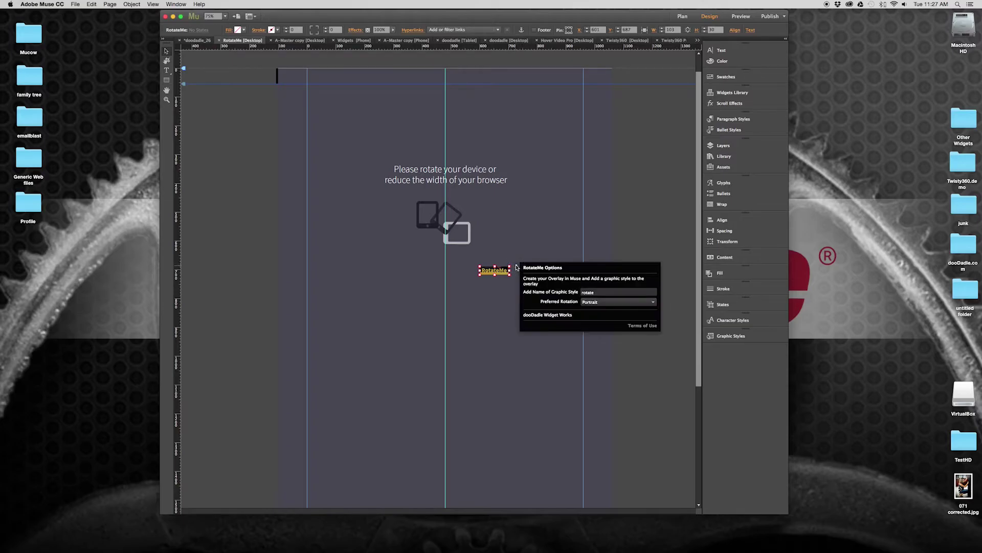
- Keep the 'rotate' graphic style with Portrait as preferred rotation, then close the widget options
left_click(600, 292)
left_click(610, 305)
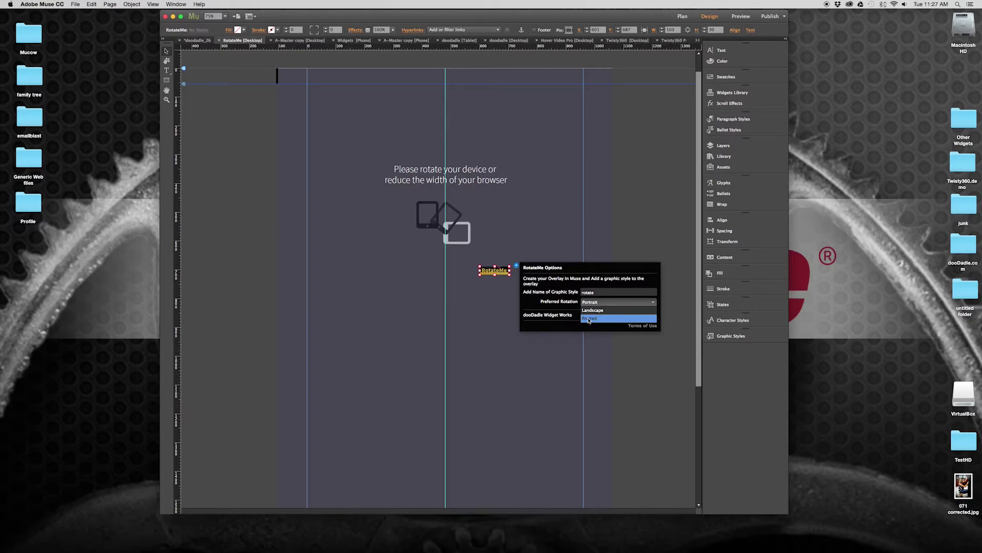
left_click(578, 306)
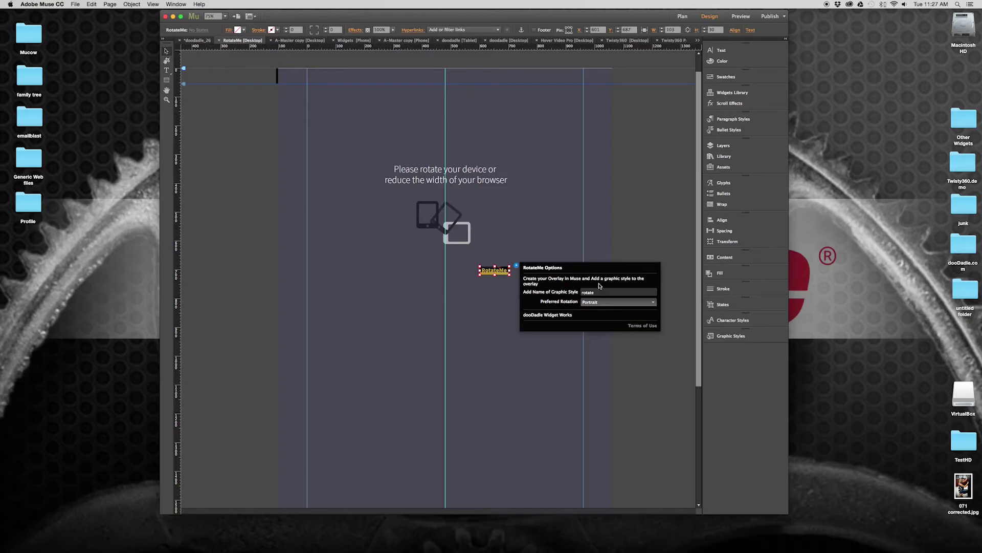
left_click(601, 239)
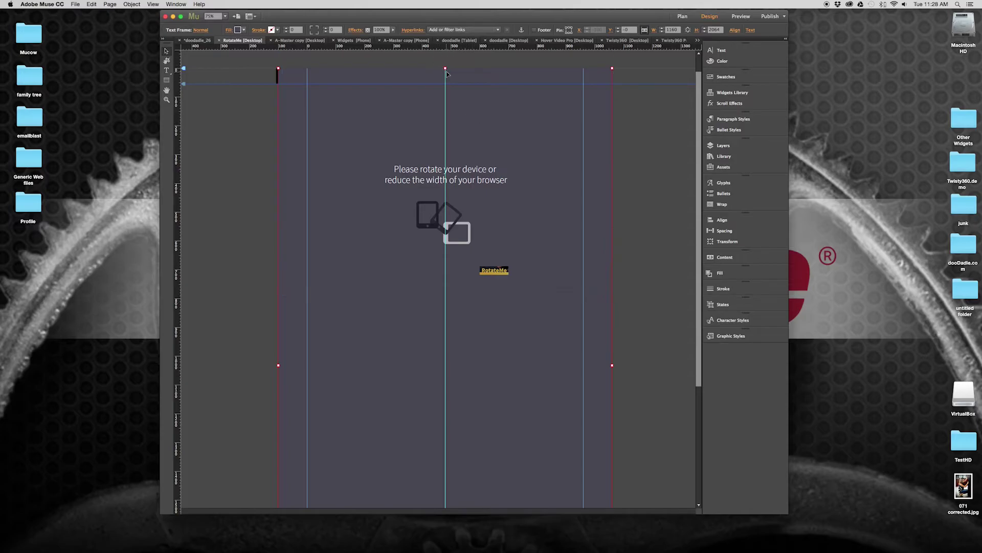
- Check in the Graphic Styles panel that the overlay text frame uses 'rotate'
mouse_move(445, 68)
left_mouse_down()
mouse_move(445, 174)
mouse_move(521, 326)
mouse_move(529, 284)
mouse_move(459, 76)
left_mouse_up()
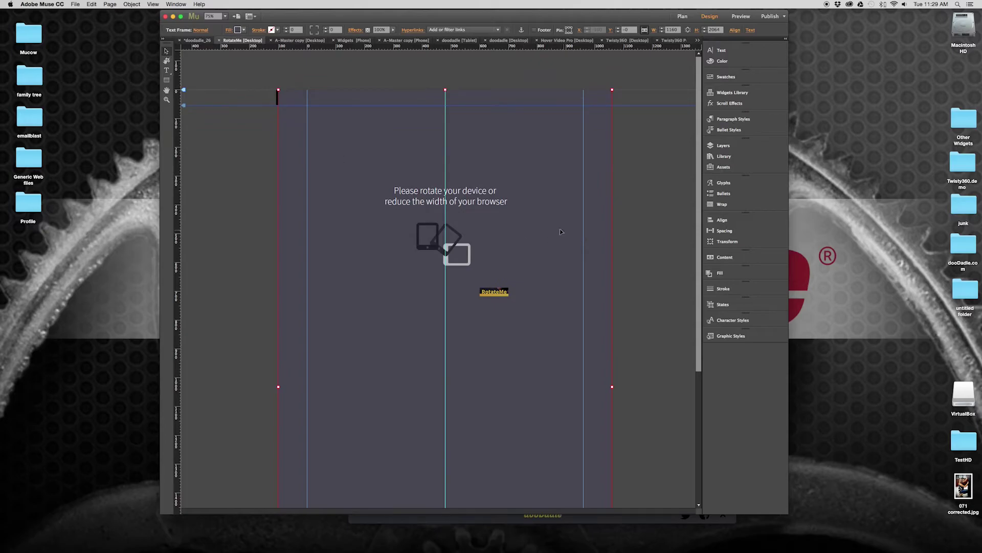
left_click(740, 336)
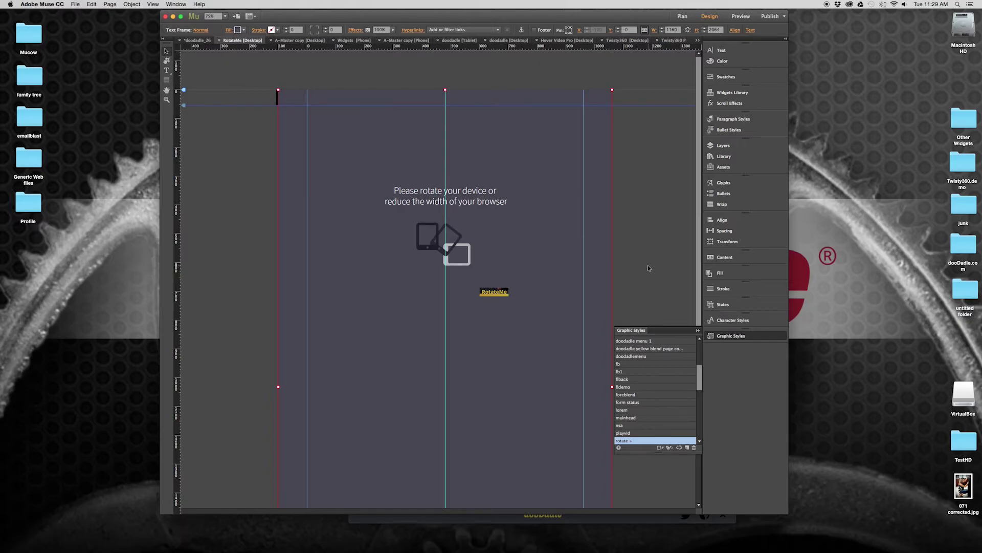
scroll(633, 358, "down", 5)
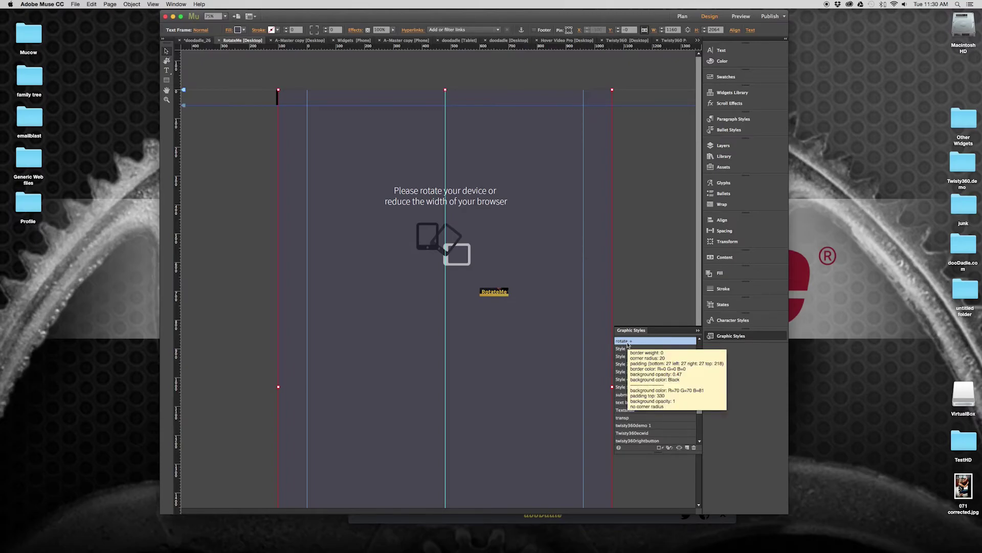
left_click(514, 288)
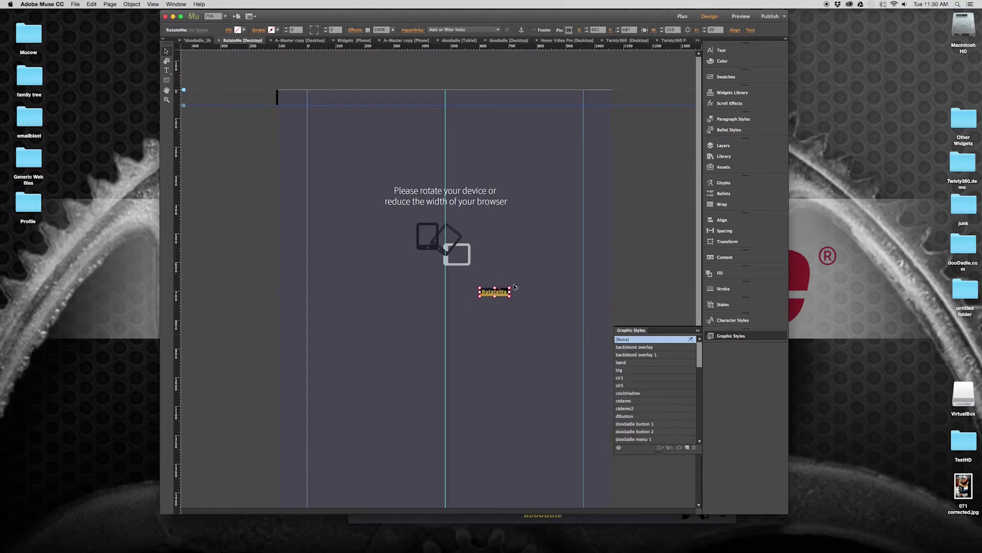
left_click(517, 288)
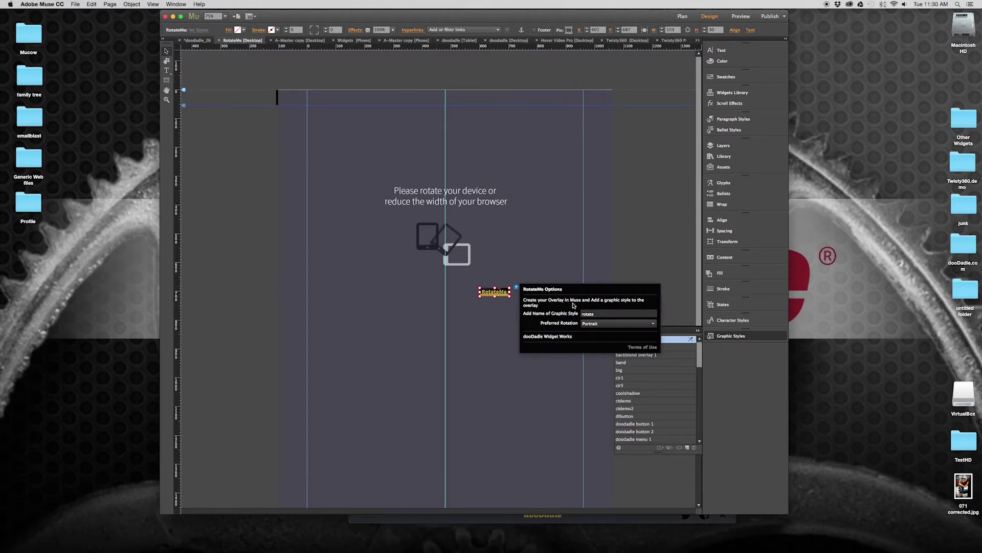
left_click(632, 265)
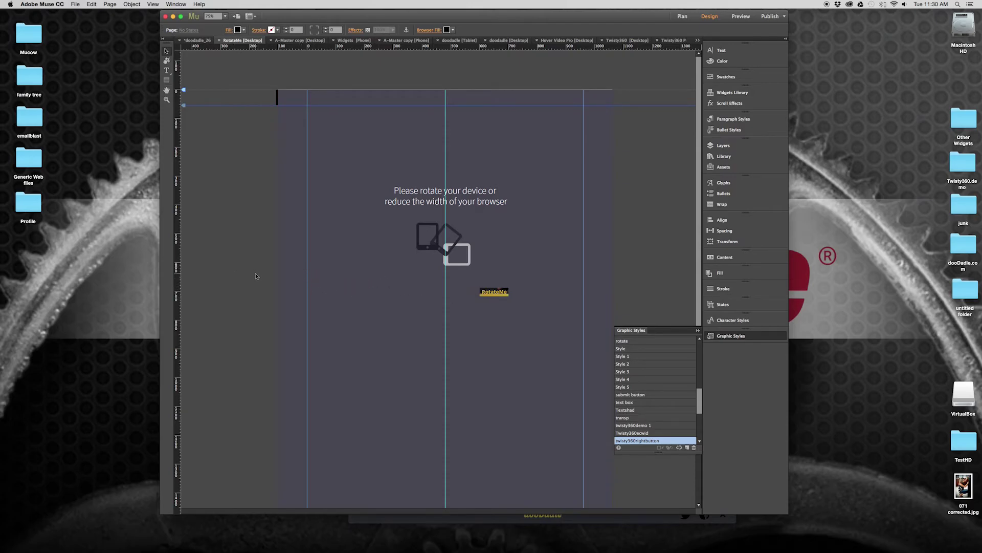
scroll(257, 270, "down", 5)
scroll(257, 270, "up", 5)
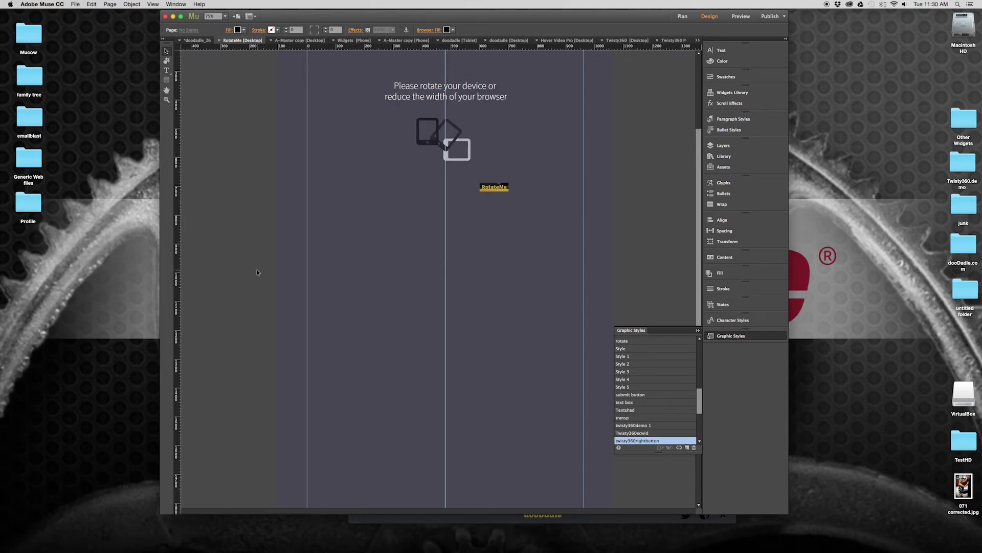